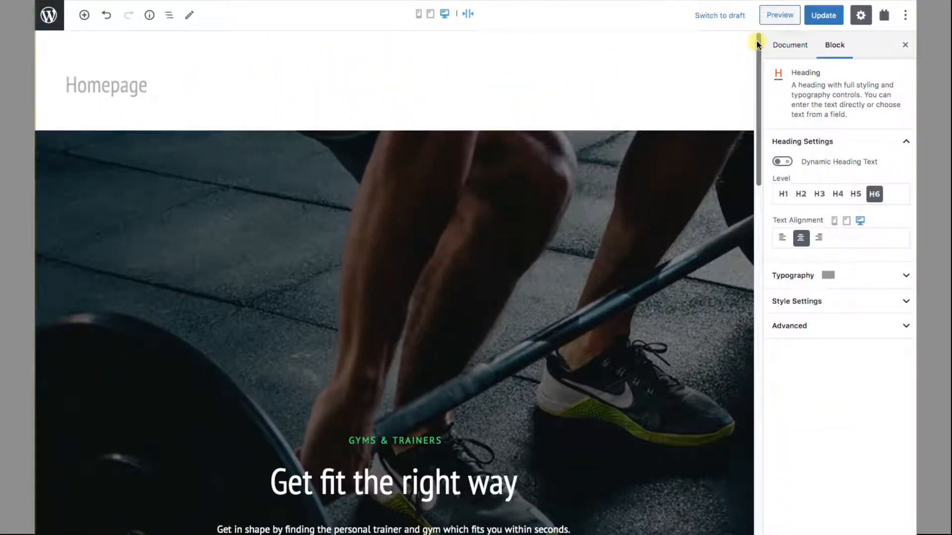
Select the outer container of the Top Trainers section and review its Inner Content, Background and Additional Styles settings.
left_click_drag(756, 41, 776, 294)
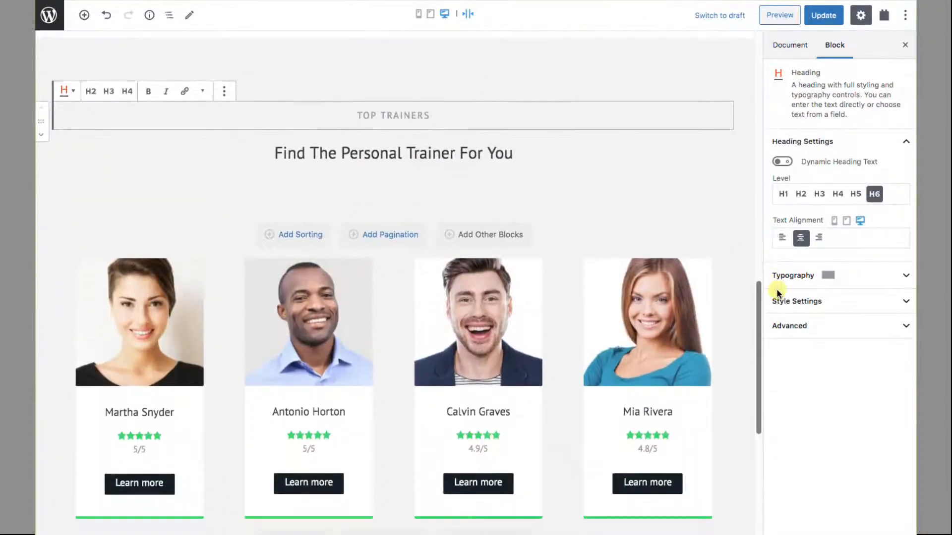
left_click(138, 234)
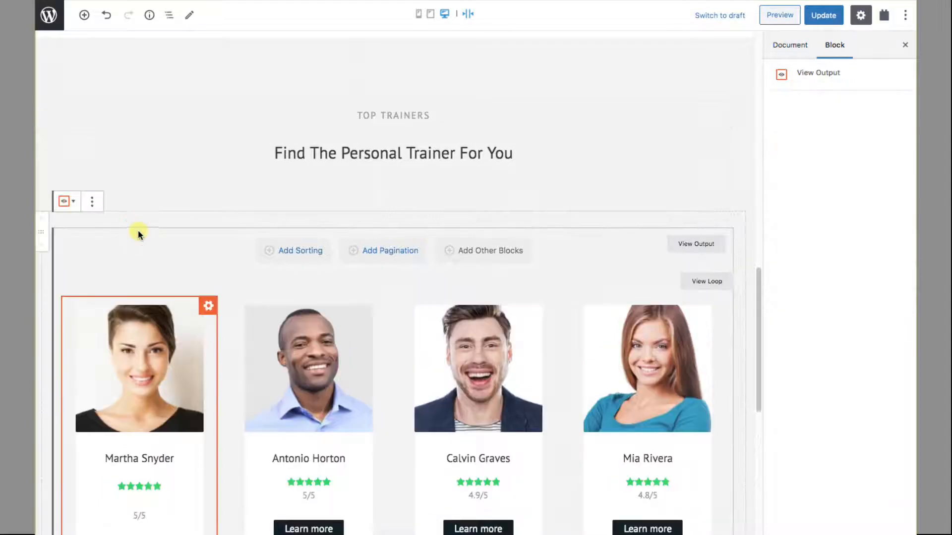
left_click(167, 15)
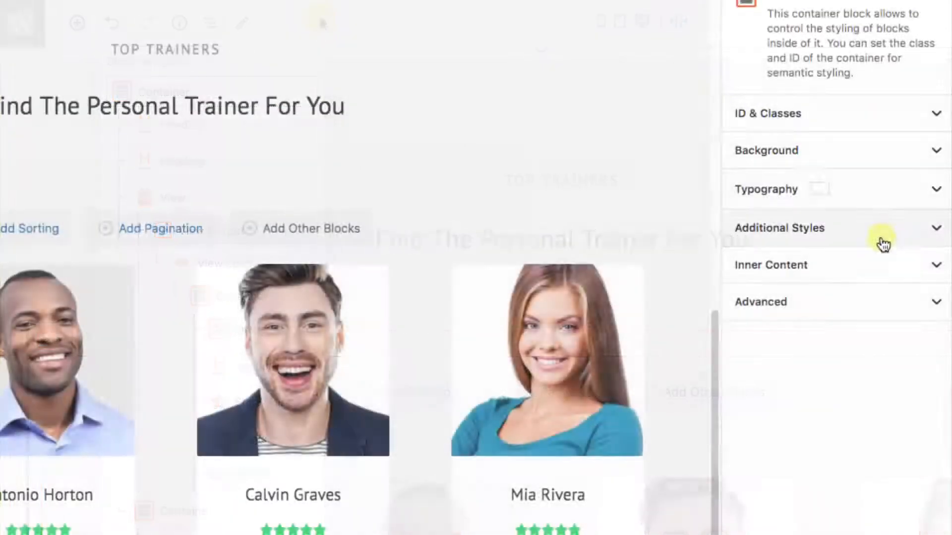
left_click(887, 268)
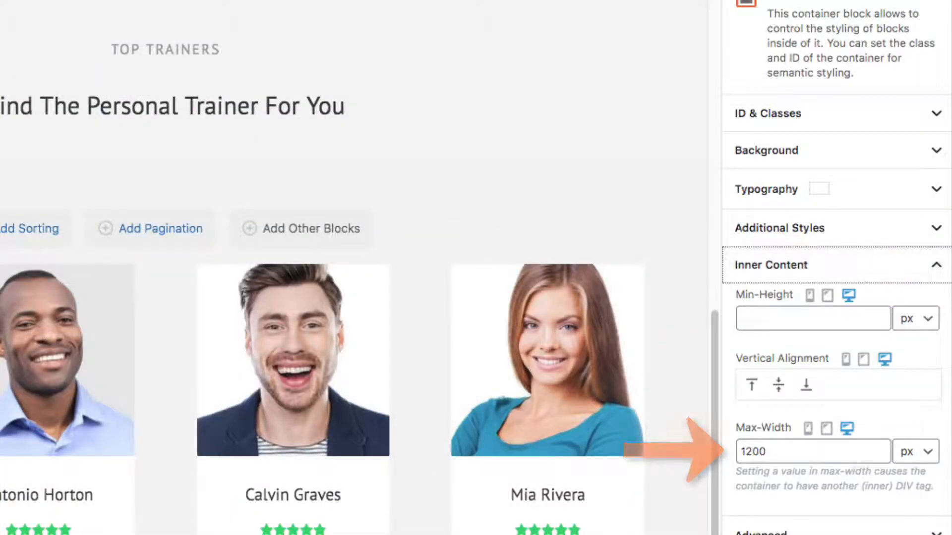
left_click(929, 151)
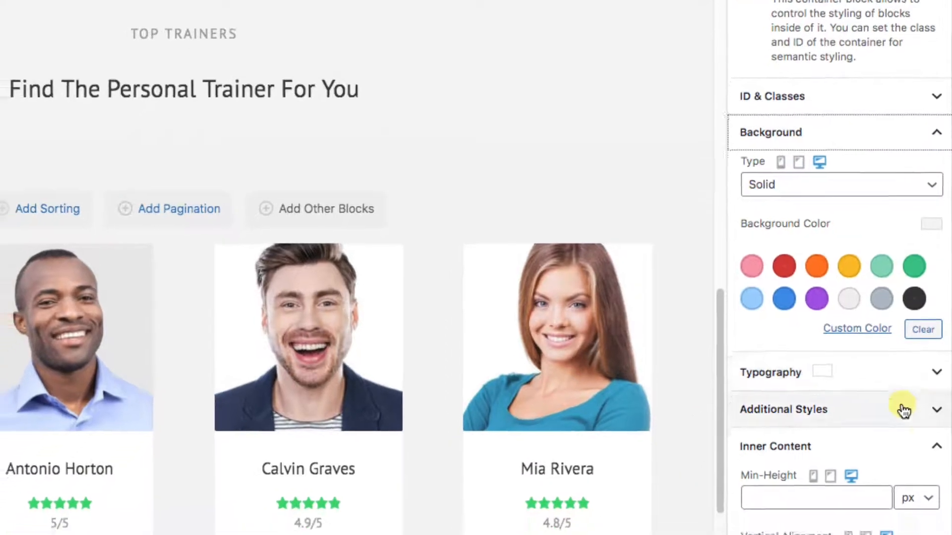
left_click(927, 436)
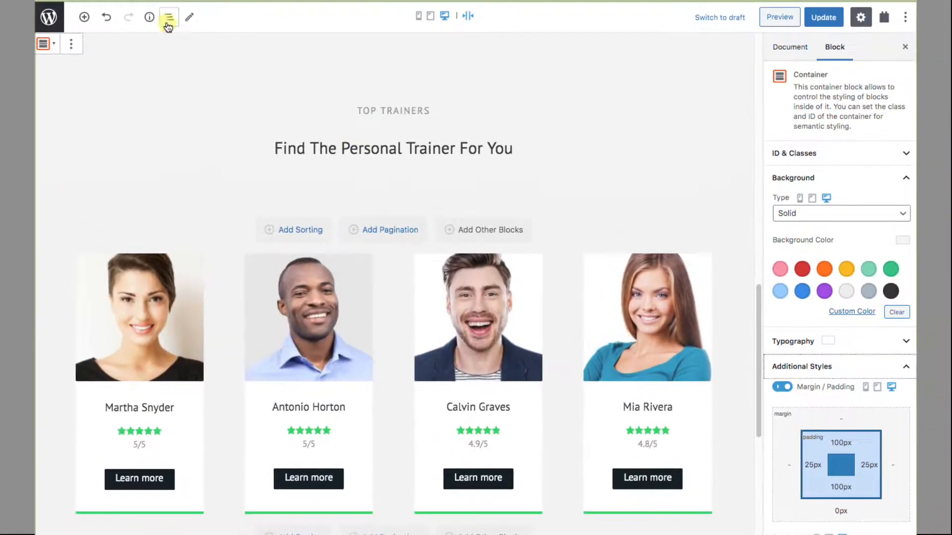
Inspect the settings of the TOP TRAINERS heading and the "Find The Personal Trainer For You" heading.
left_click(169, 19)
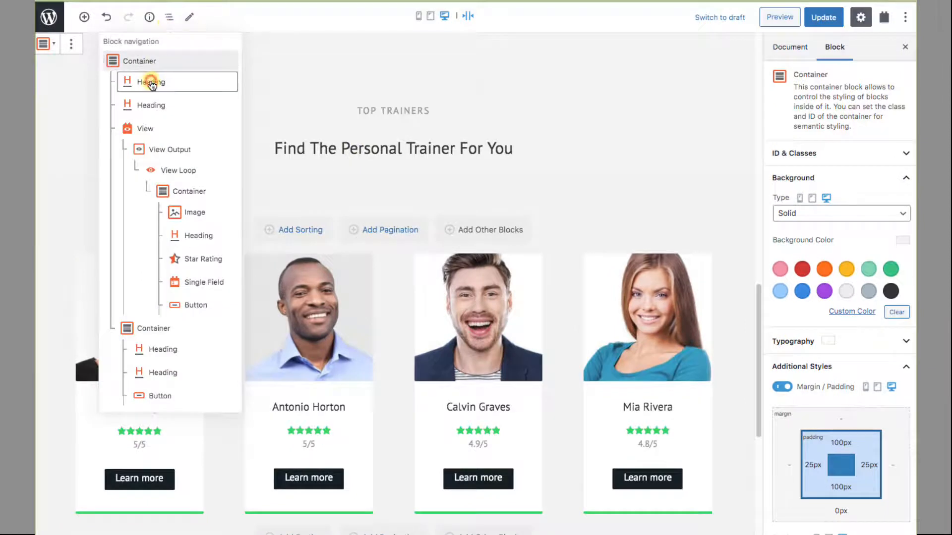
left_click(124, 82)
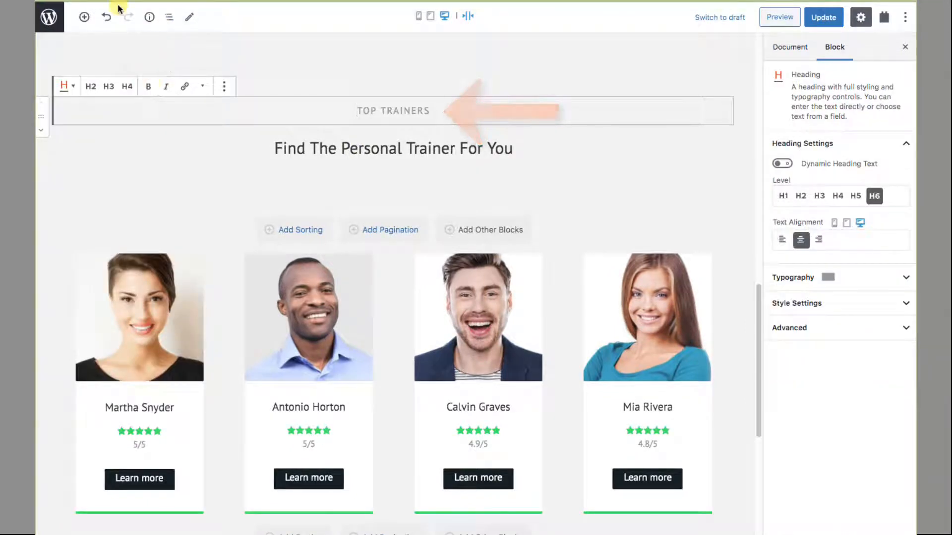
left_click(168, 17)
left_click(152, 105)
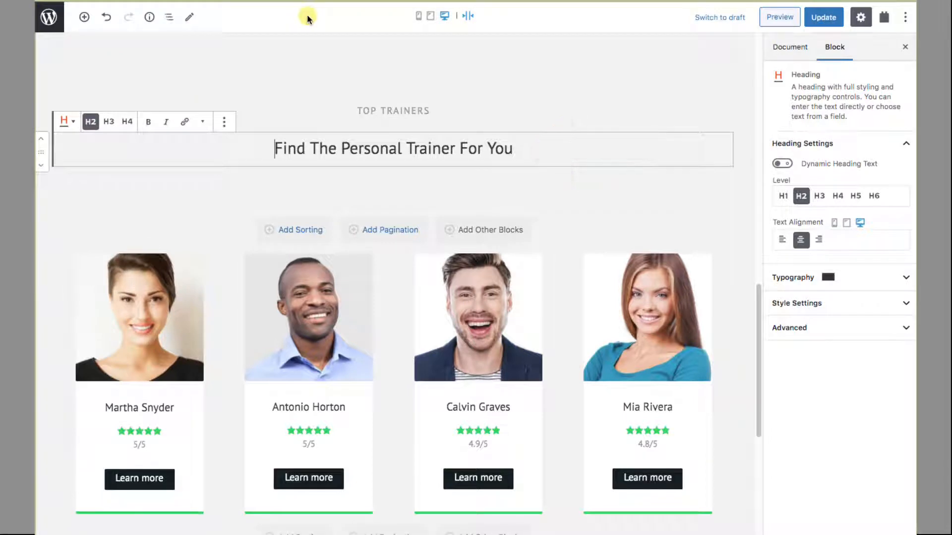
Select the View block listing the trainers and review its Content Selection and Ordering Settings.
left_click(170, 20)
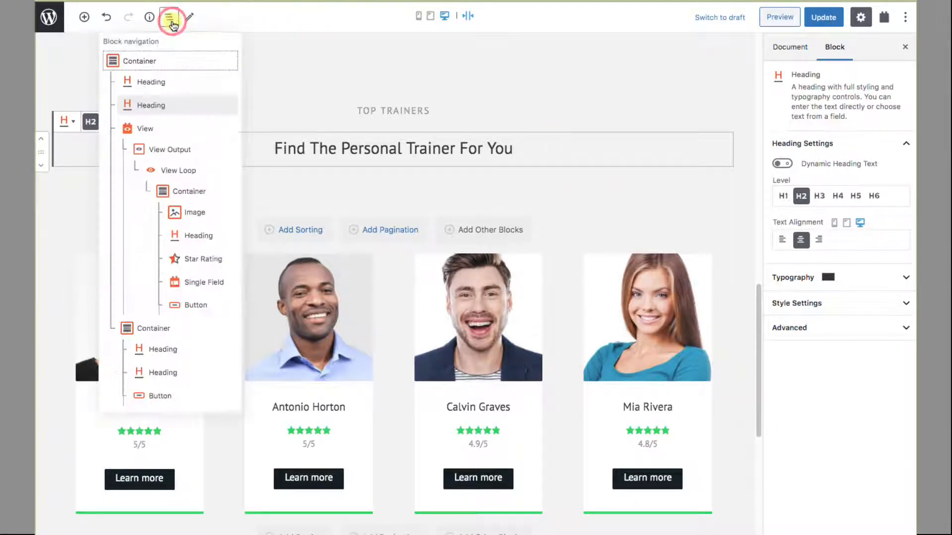
left_click(156, 133)
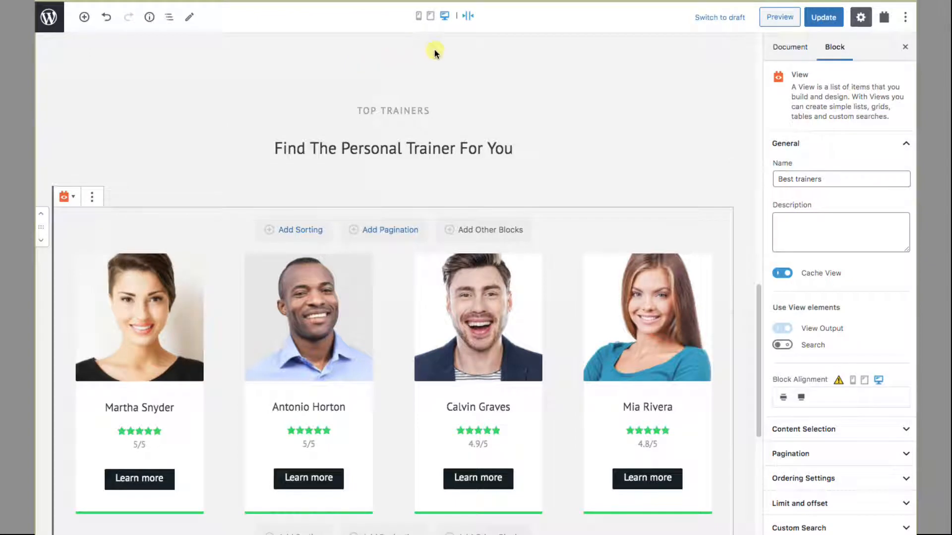
left_click(906, 144)
left_click(905, 159)
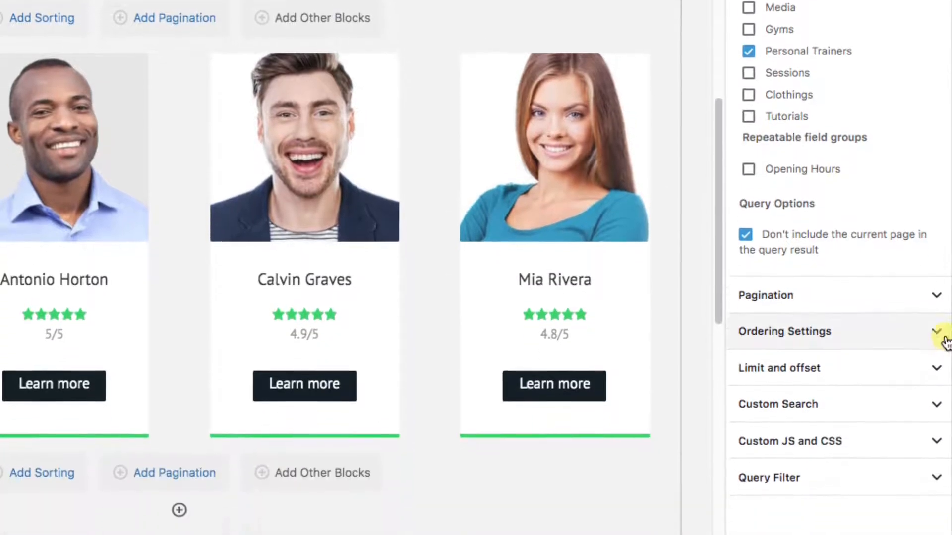
left_click(936, 397)
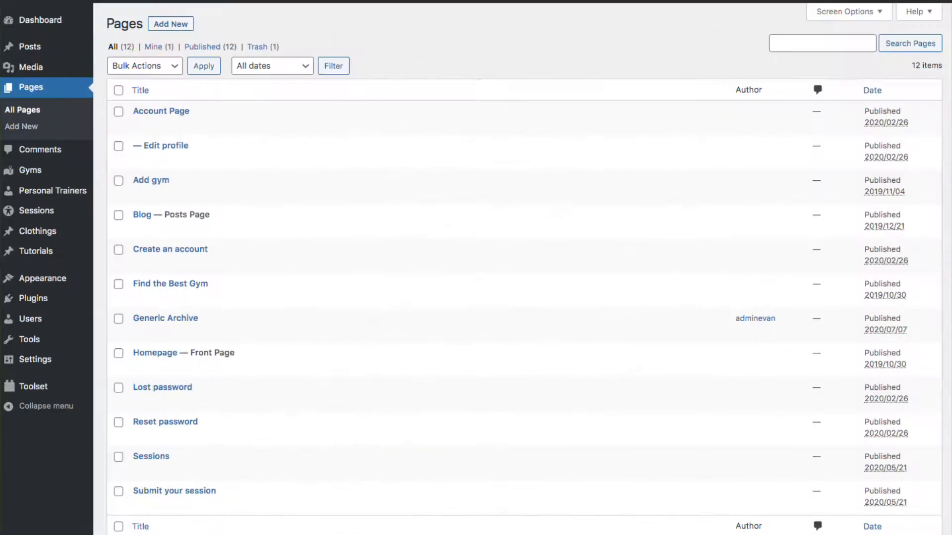
Open the Personal Trainers post list and sort it by Trainer Rating in descending order.
left_click(44, 197)
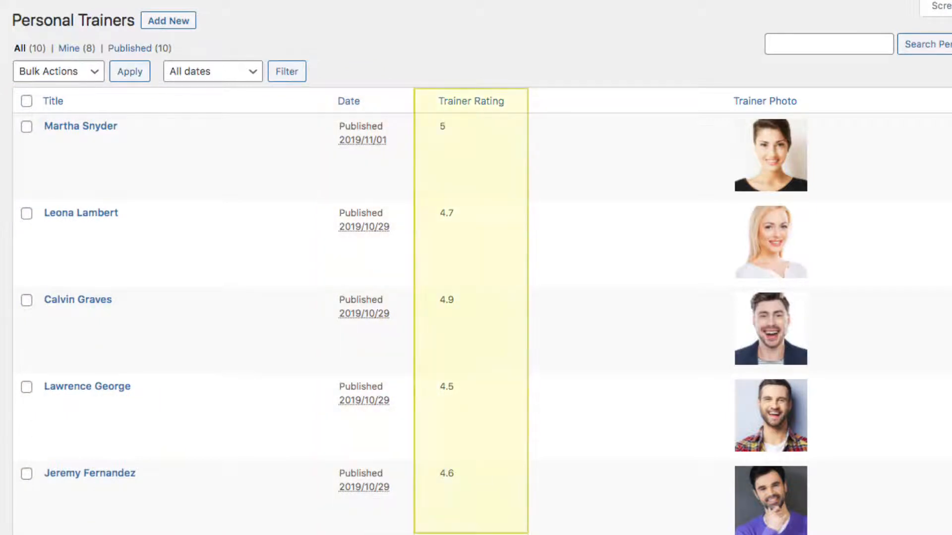
left_click(460, 110)
left_click(459, 109)
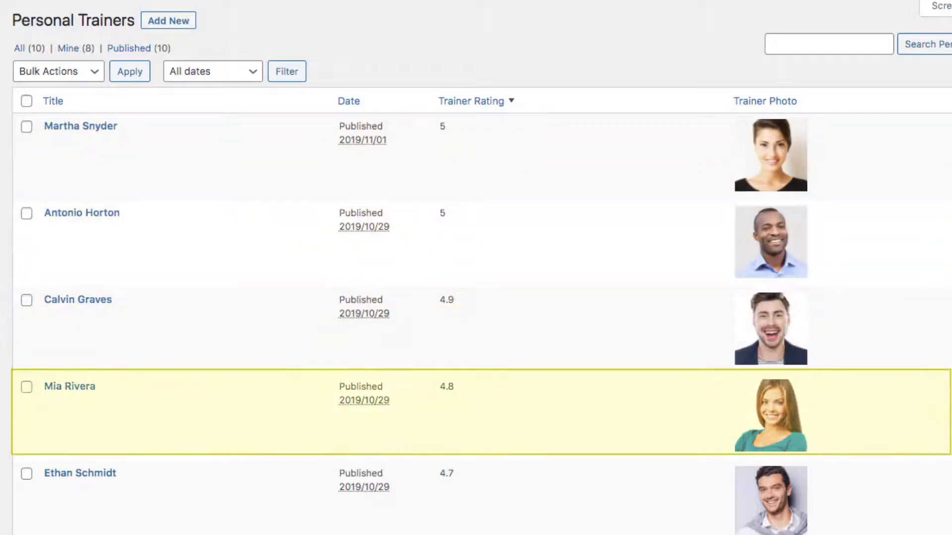
Open the first trainer's post and examine its title, description and the Field Group for Personal Trainers.
left_click(89, 126)
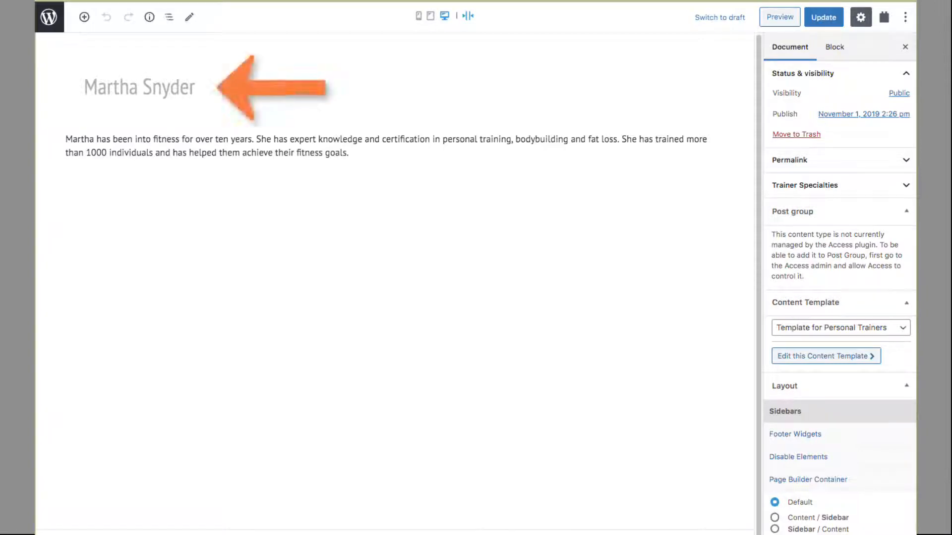
scroll(377, 268, "down", 10)
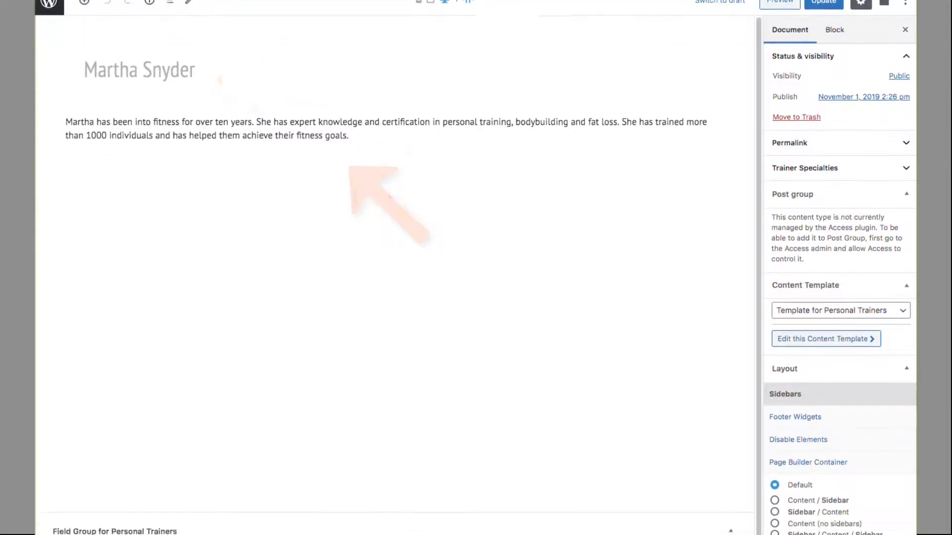
scroll(377, 268, "down", 4)
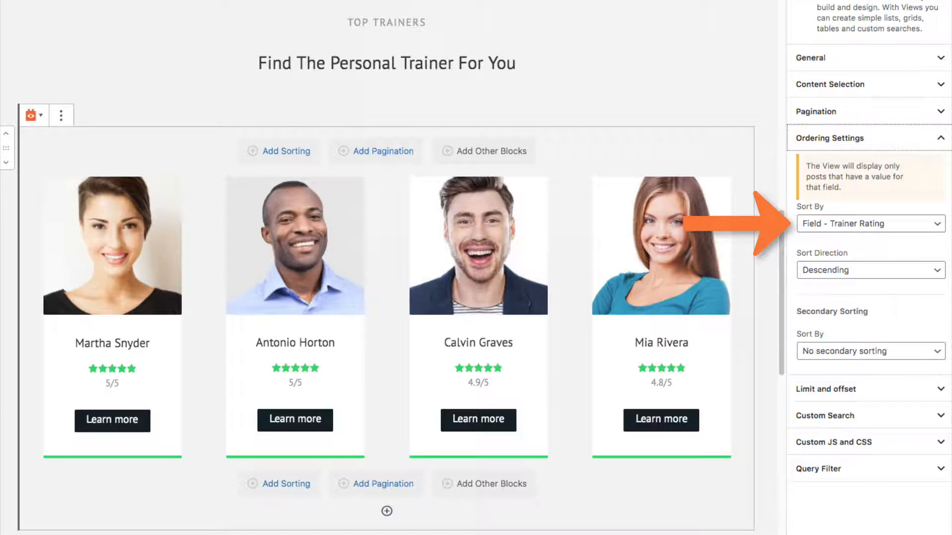
Review the homepage View's Limit and offset settings and the View Loop's Loop Style and Grid Settings.
left_click(941, 390)
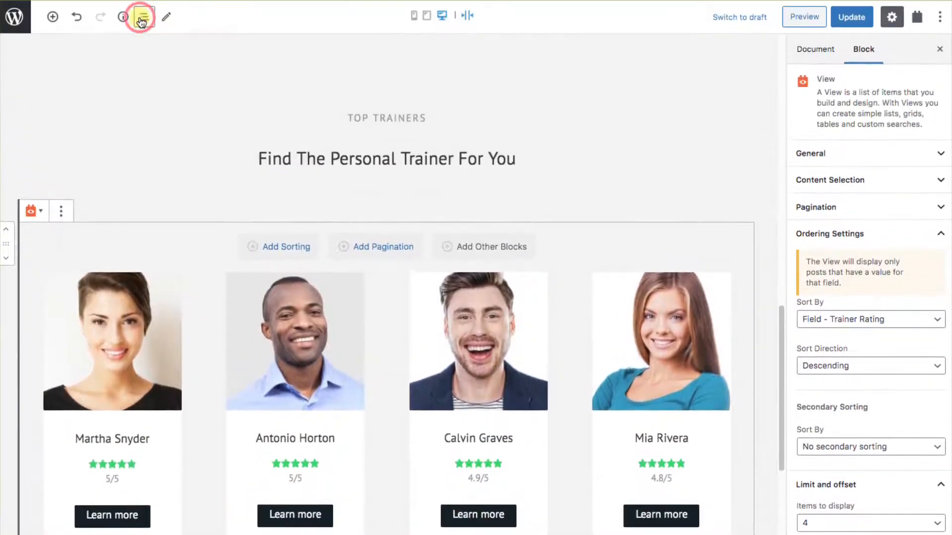
left_click(144, 17)
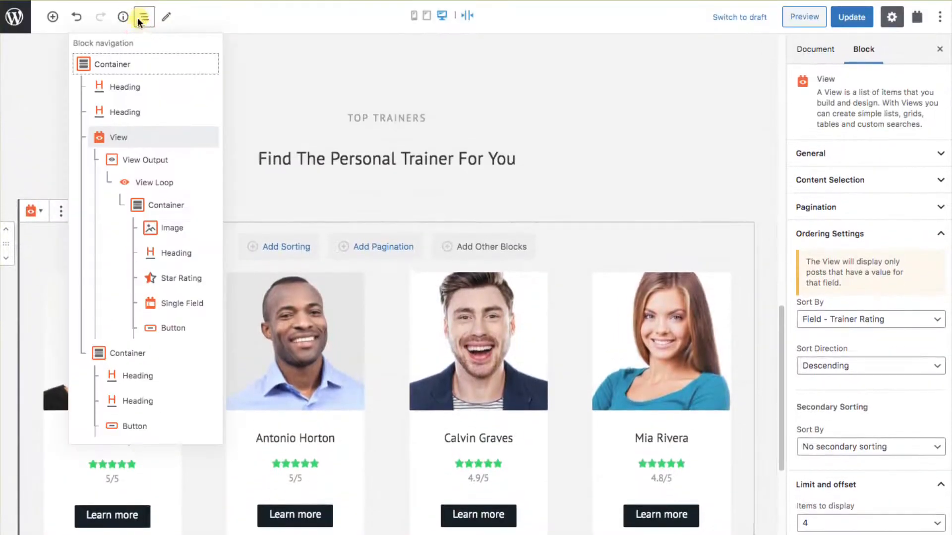
left_click(156, 182)
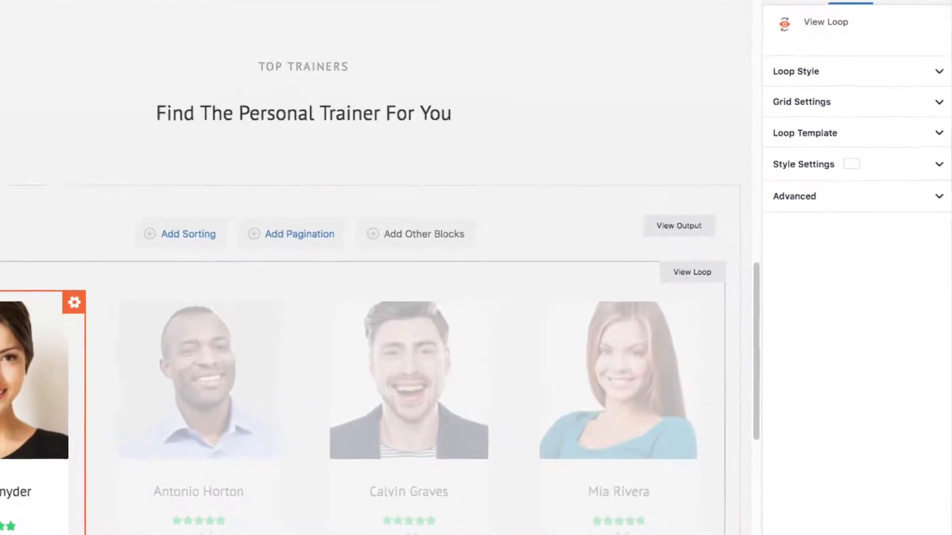
left_click(940, 110)
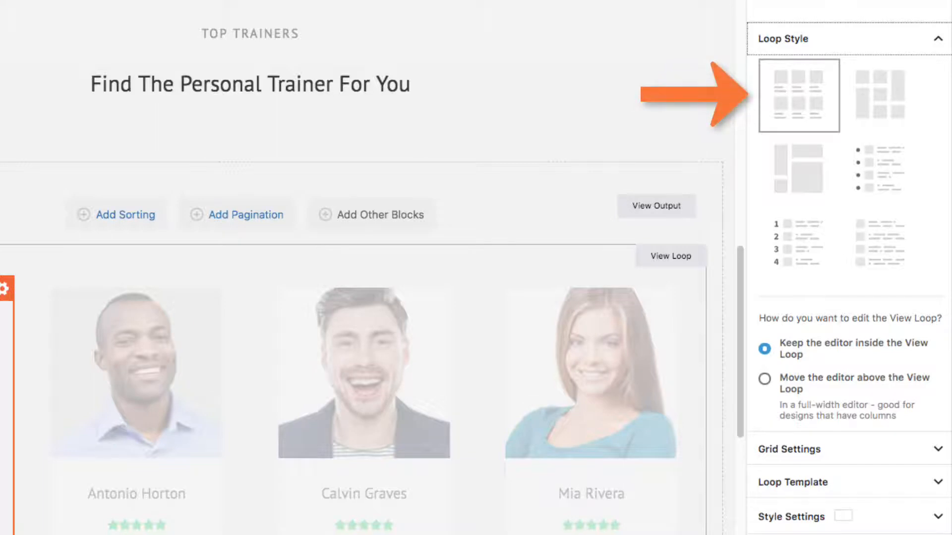
left_click(938, 450)
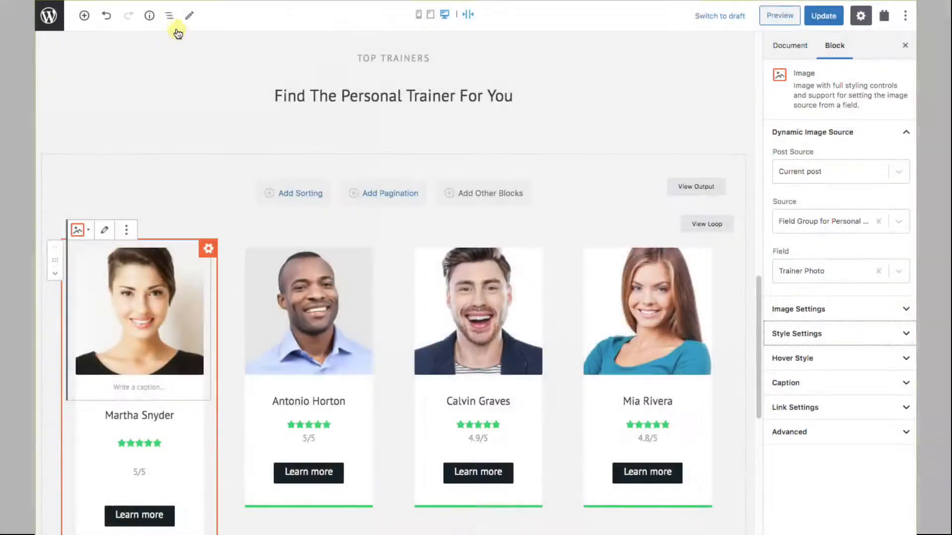
Select the container inside the View Loop and examine its background color, margin, padding and border settings.
left_click(167, 16)
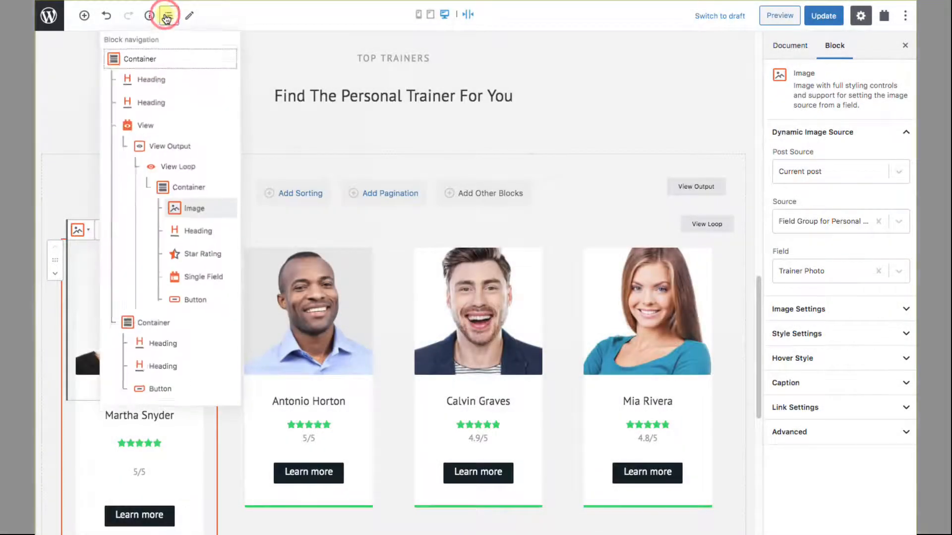
left_click(182, 190)
left_click(905, 178)
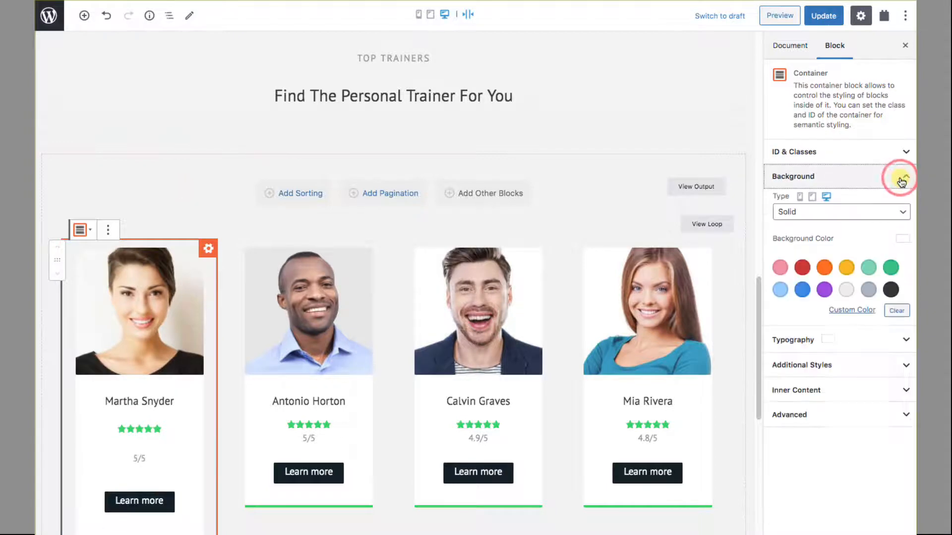
left_click(845, 313)
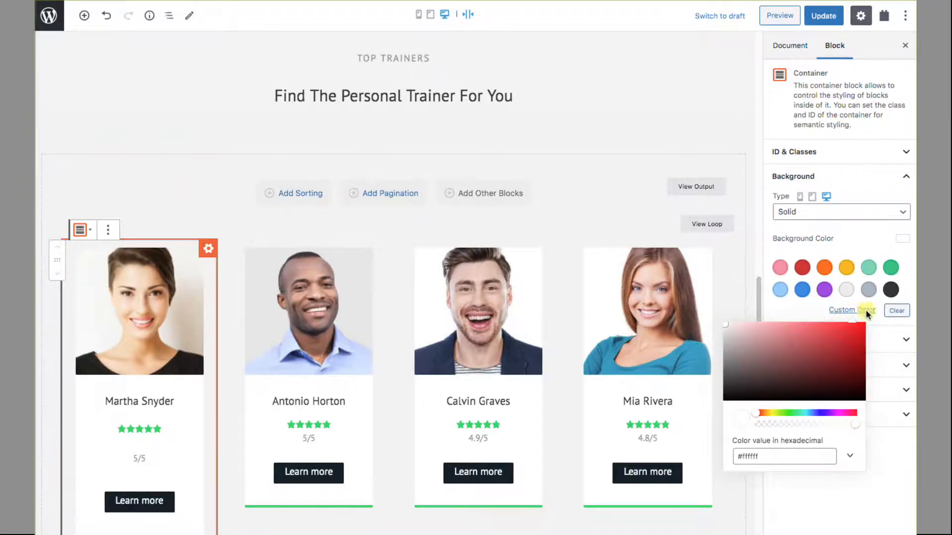
left_click(906, 177)
left_click(906, 176)
left_click(907, 225)
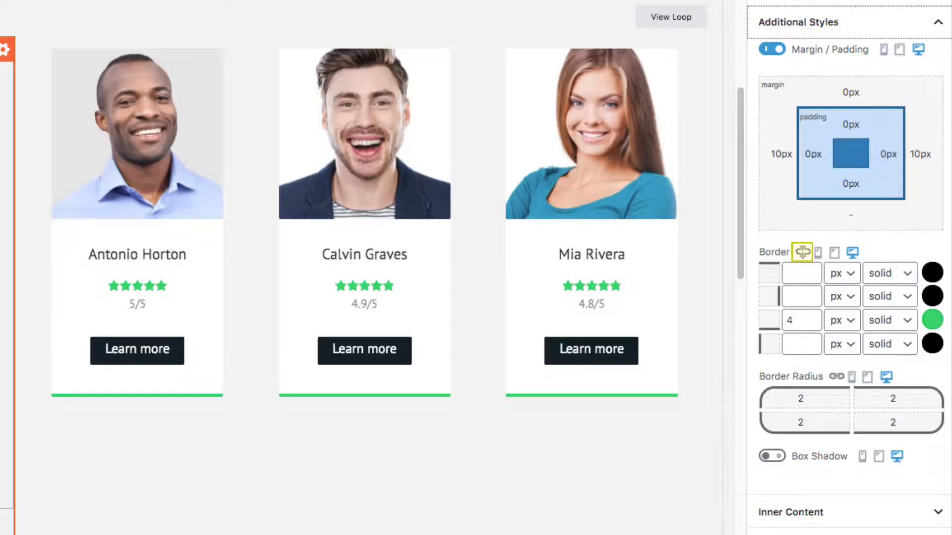
left_click(803, 253)
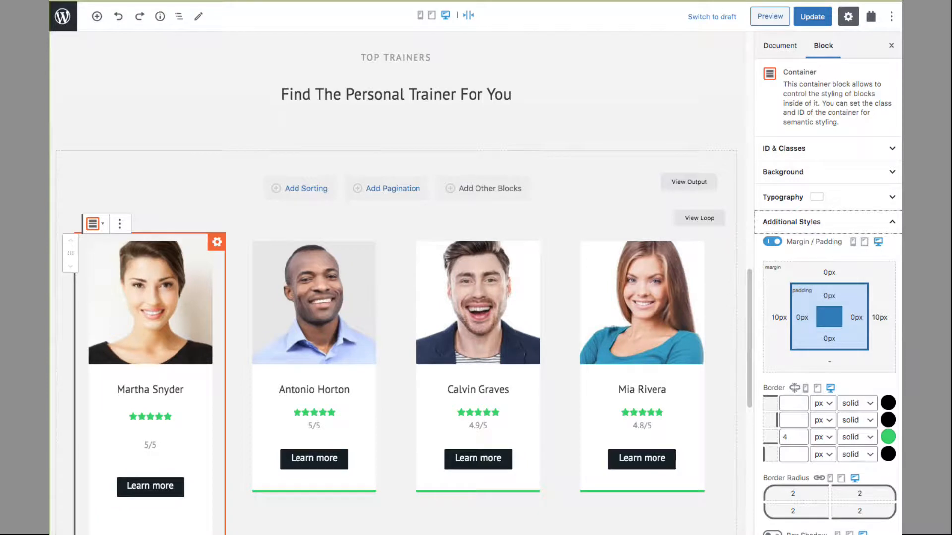
Inspect the dynamic sources of the trainer Image block and the trainer name Heading block in the loop.
left_click(178, 17)
left_click(198, 204)
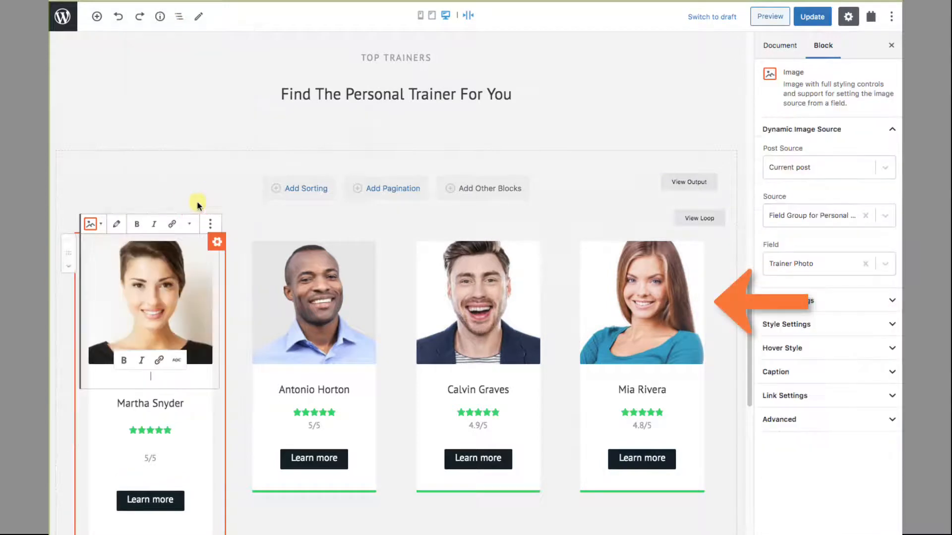
left_click(180, 17)
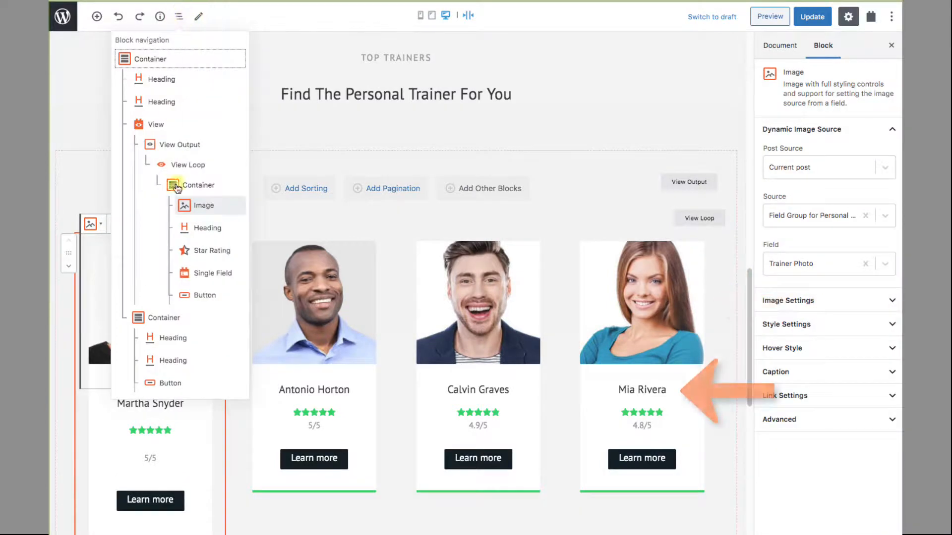
left_click(194, 224)
Inspect the value sources of the Star Rating block and the Single Field block in the trainer loop.
left_click(179, 17)
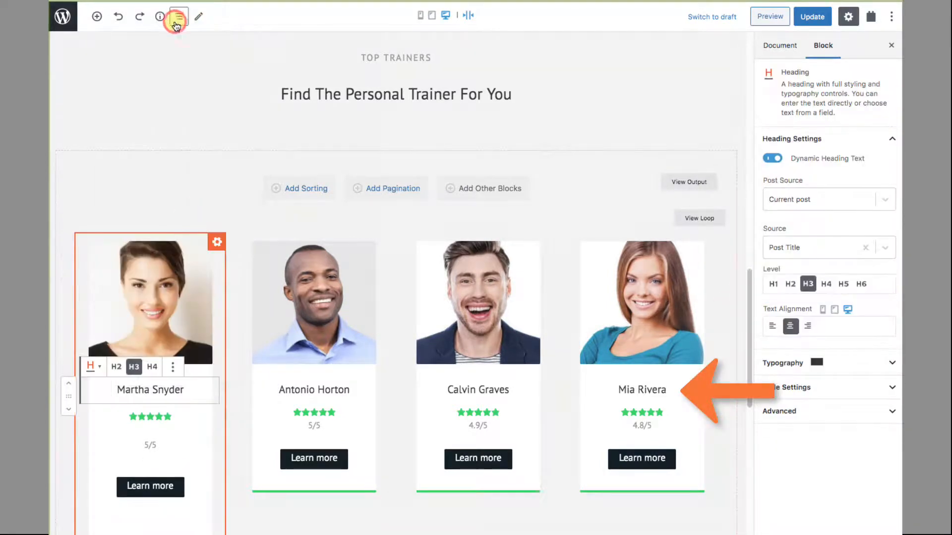
left_click(202, 248)
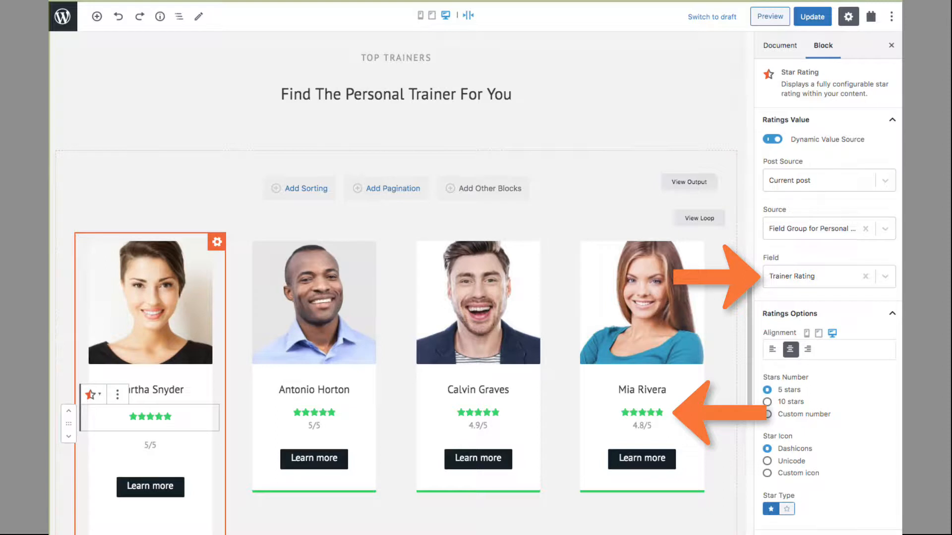
key("ctrl+s")
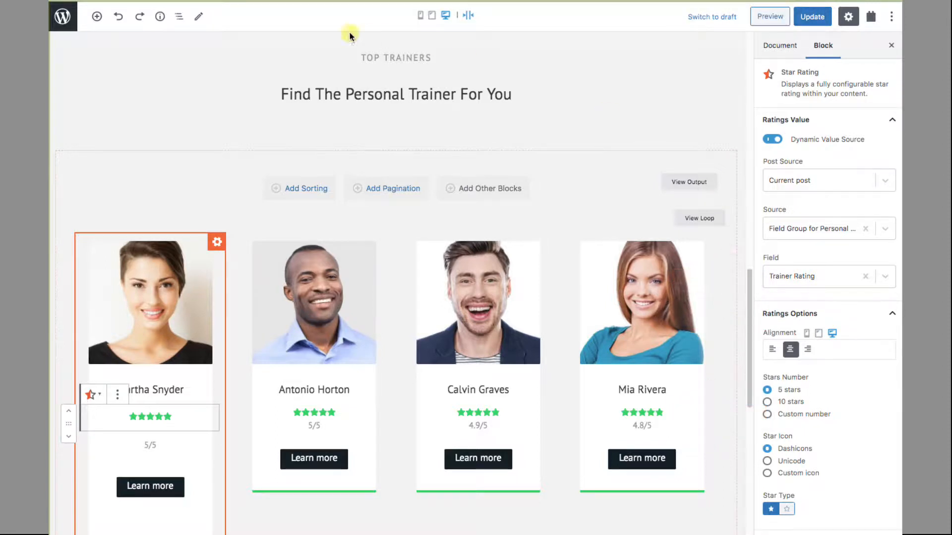
left_click(180, 18)
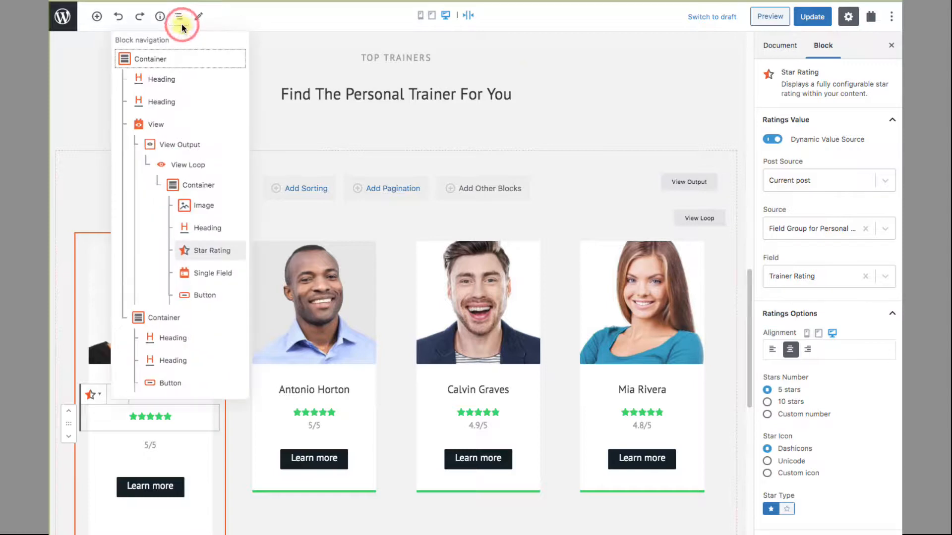
left_click(208, 273)
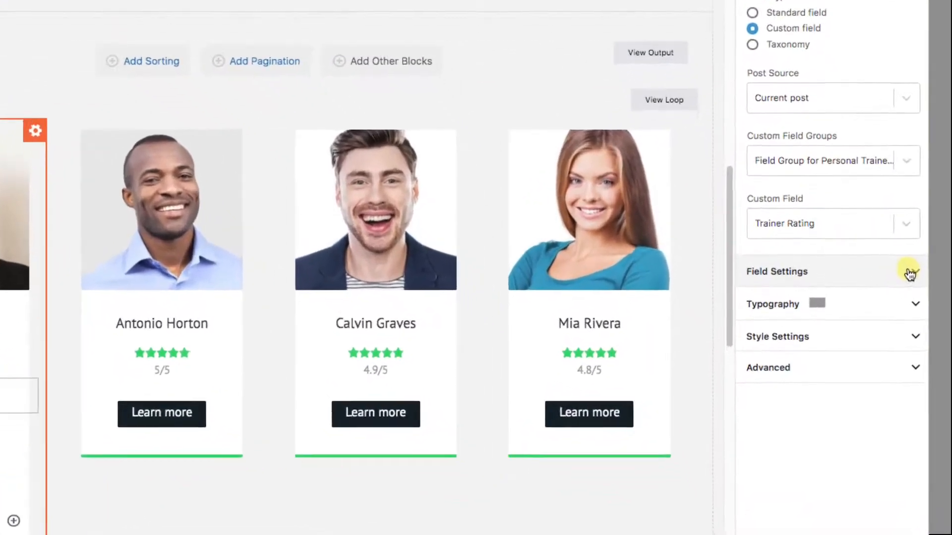
Try the raw database value as the Trainer Rating field's output mode and return to the custom format output.
left_click(910, 273)
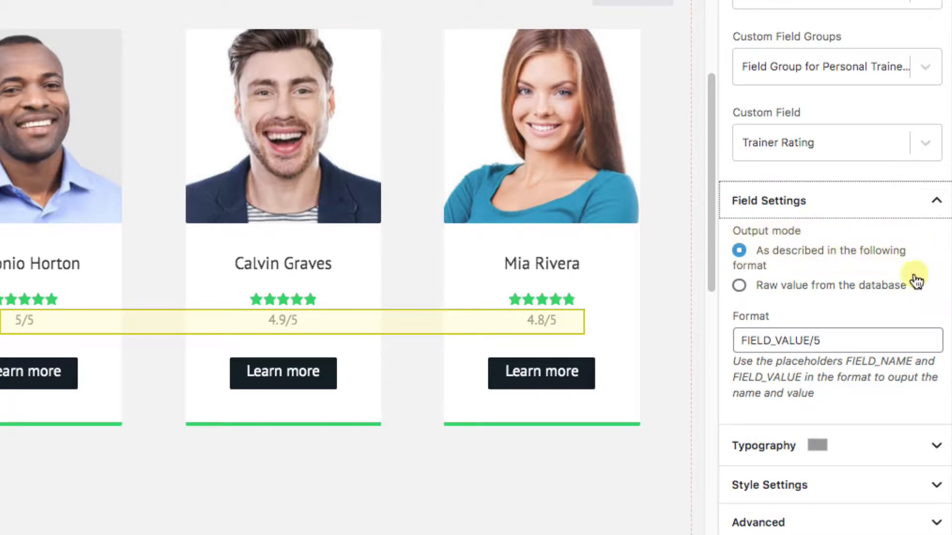
left_click(739, 288)
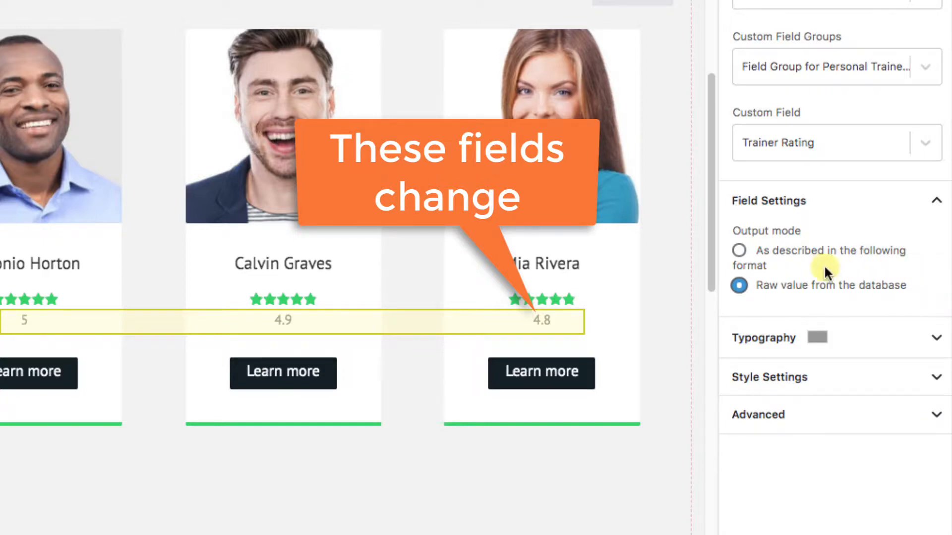
left_click(740, 251)
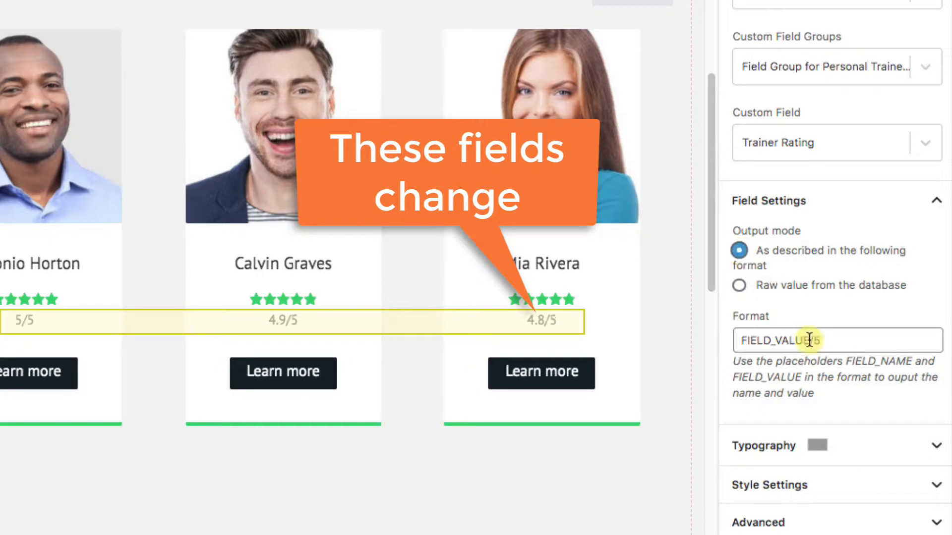
Try replacing the /5 suffix in the Trainer Rating format with "years" and with "Meters" after FIELD_VALUE.
left_click_drag(810, 340, 841, 337)
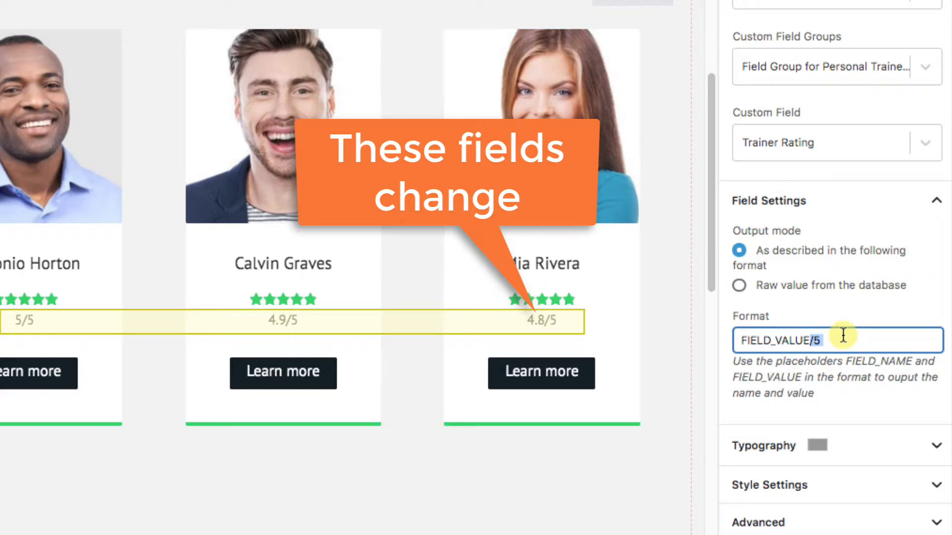
key("BackSpace")
type("years")
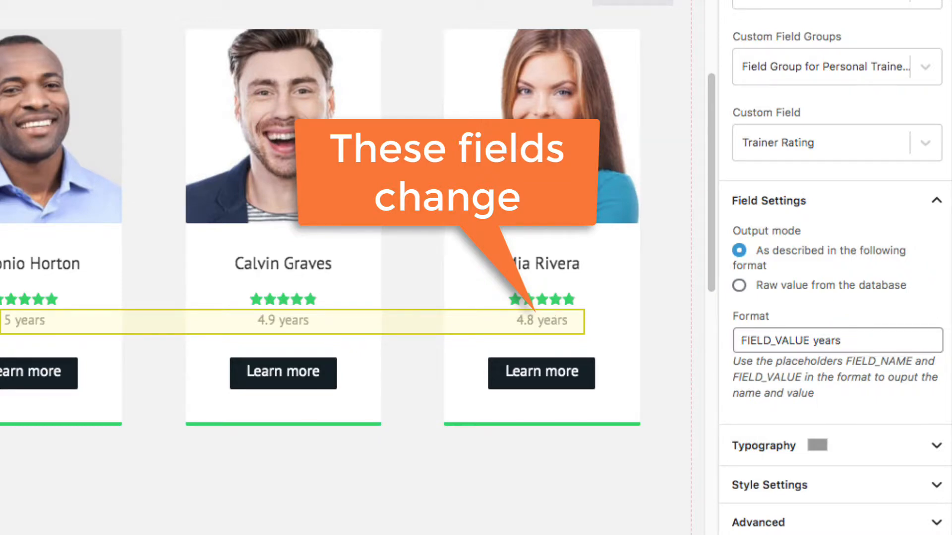
double_click(821, 340)
type("Meters")
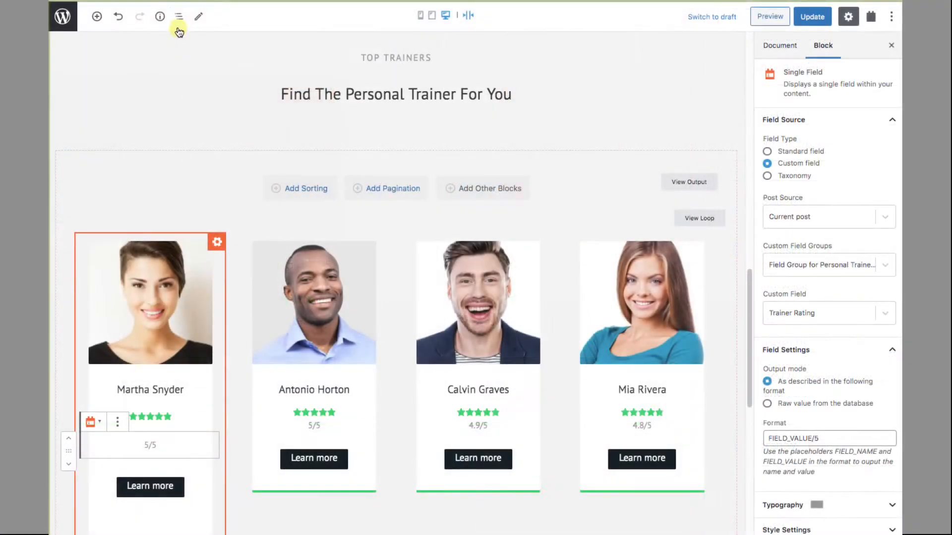
Select the Button block inside the trainer loop and inspect the dynamic source of its URL.
left_click(178, 20)
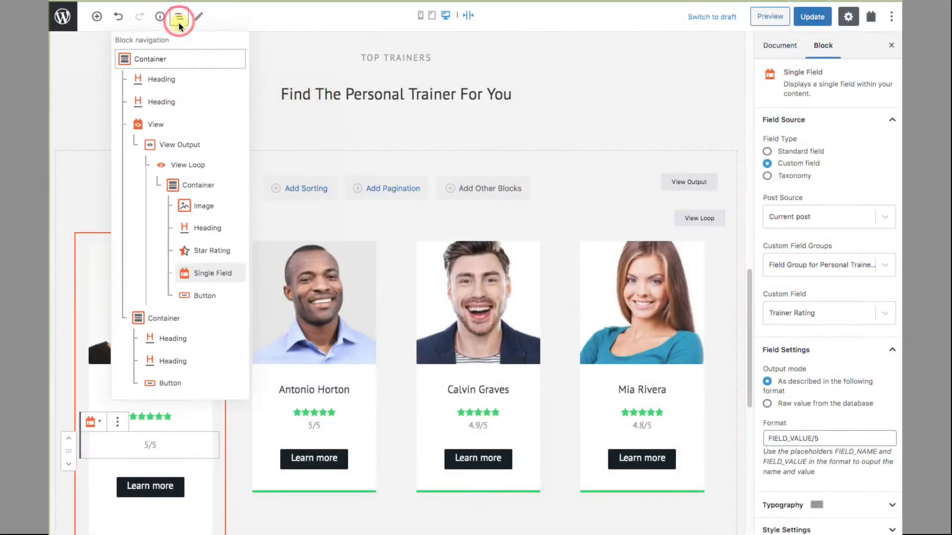
left_click(194, 298)
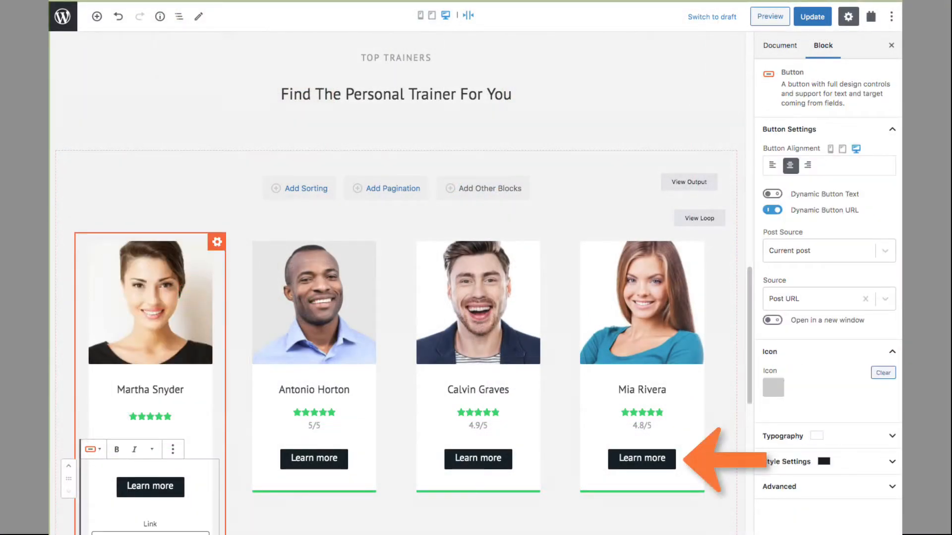